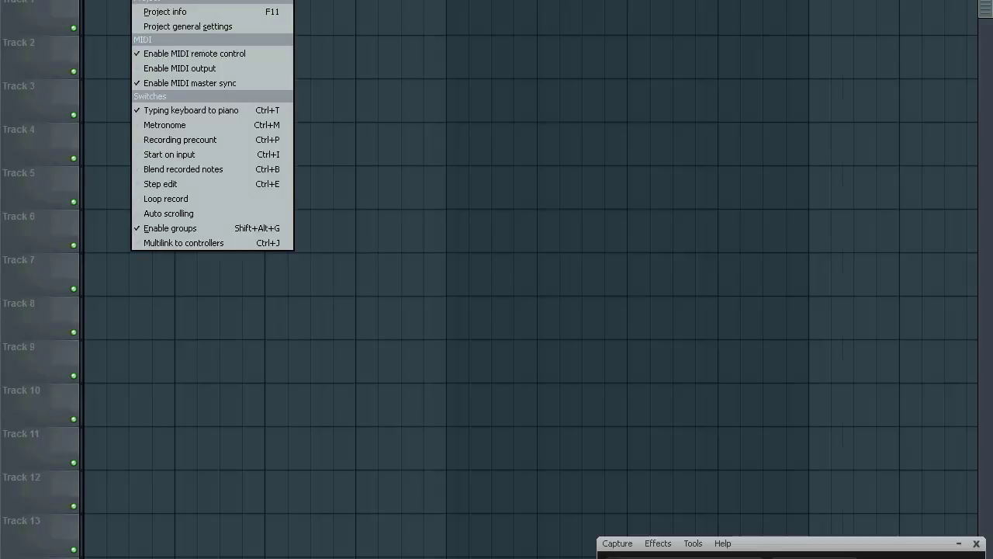
Open the MIDI settings with F10 and expand the Controller type list.
key(F10)
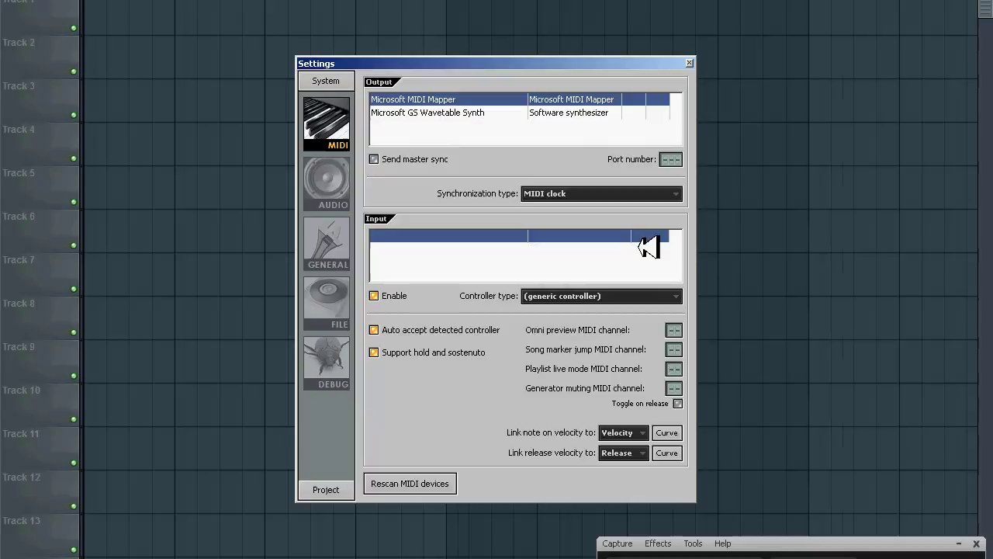
click(611, 295)
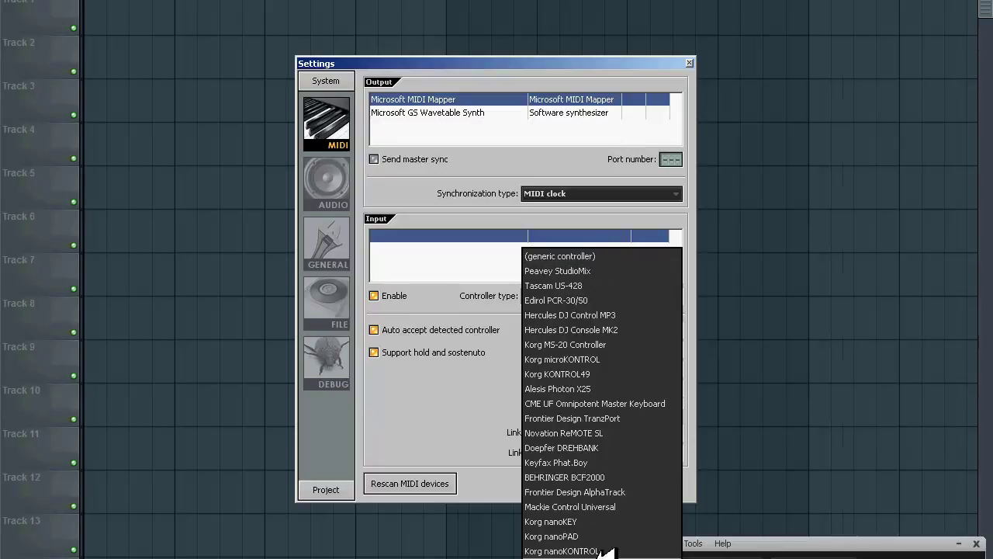
Confirm M-Audio Oxygen 49/61, rescan MIDI devices, and enable the Keystation 61e input.
key(Return)
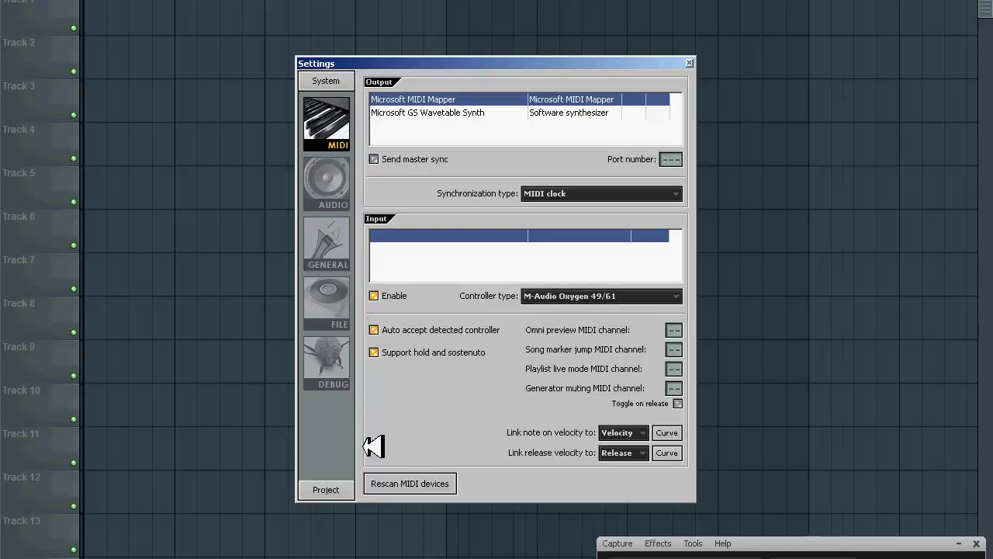
click(413, 485)
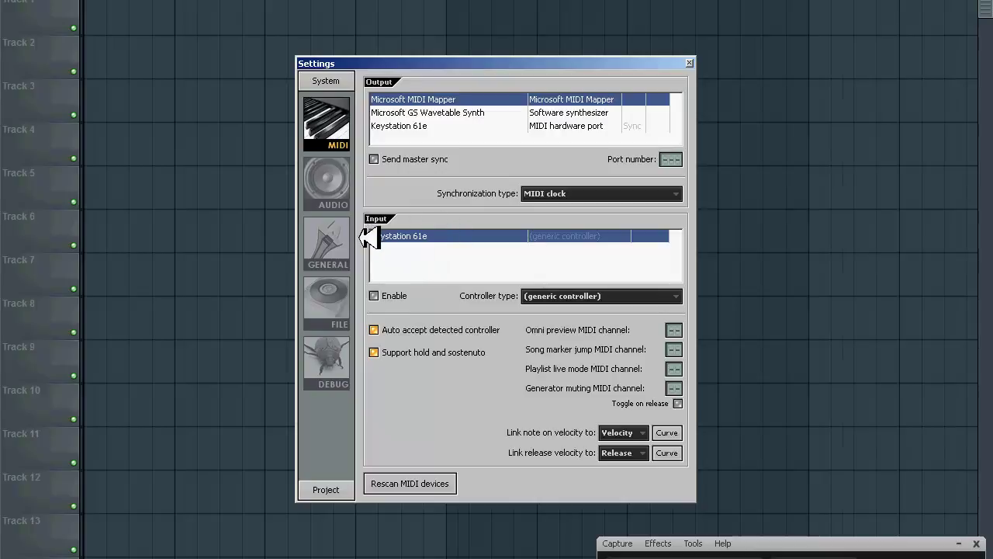
click(374, 295)
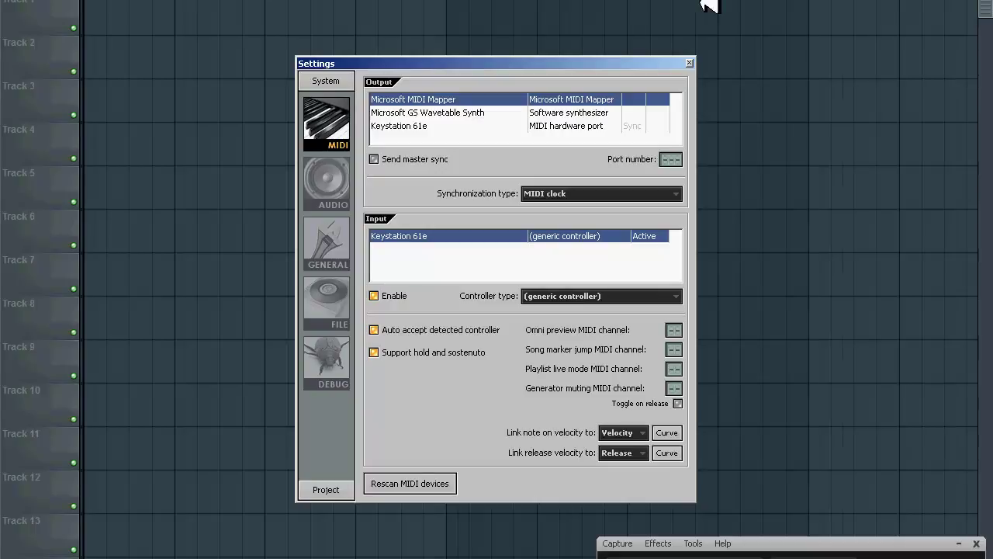
Close Settings and insert an Orchestral instrument channel from the Sampler channel's menu.
click(690, 63)
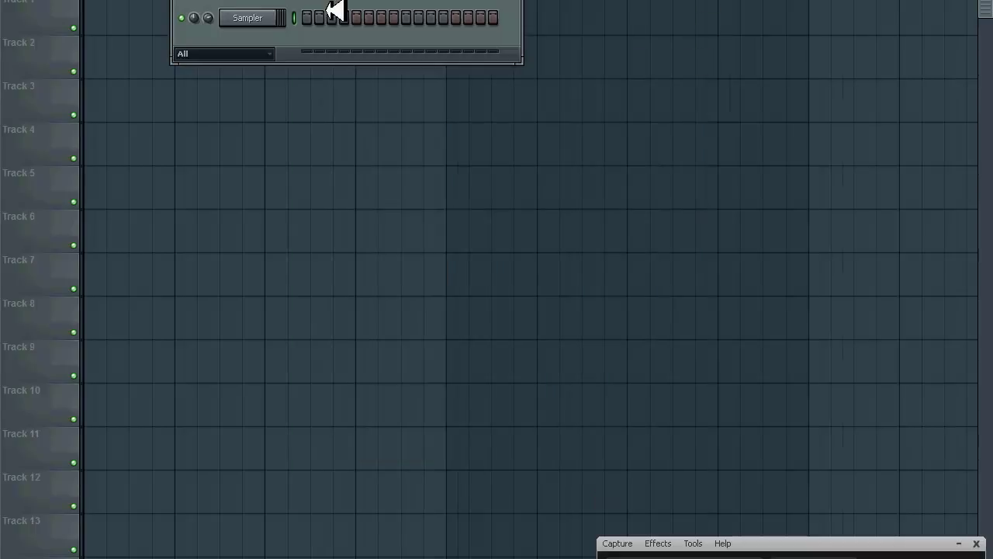
right_click(268, 14)
mouse_move(333, 177)
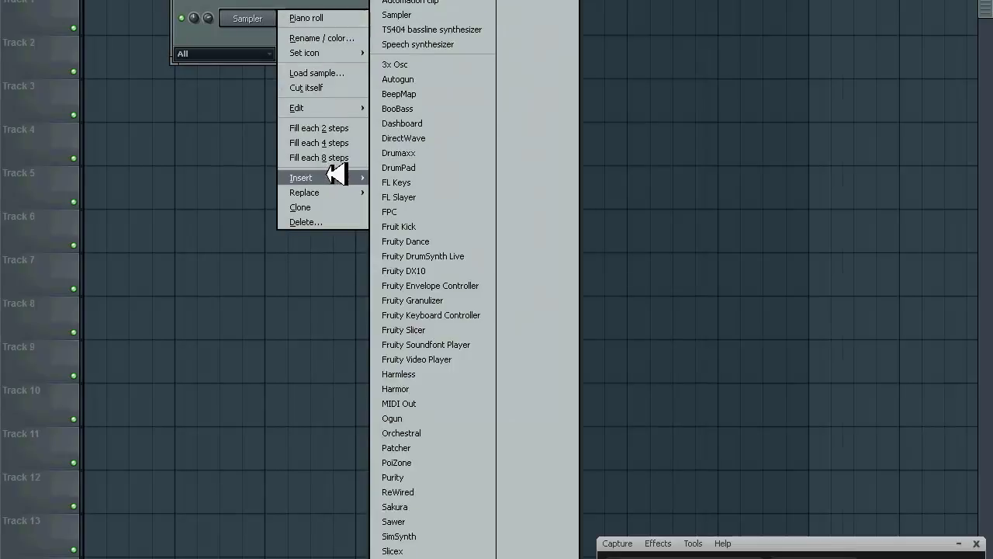
click(435, 434)
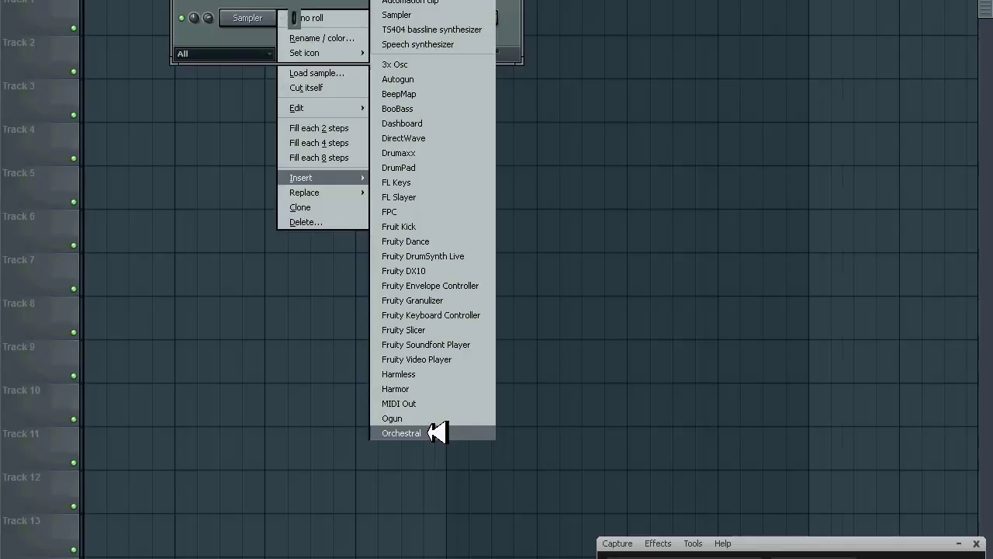
click(436, 433)
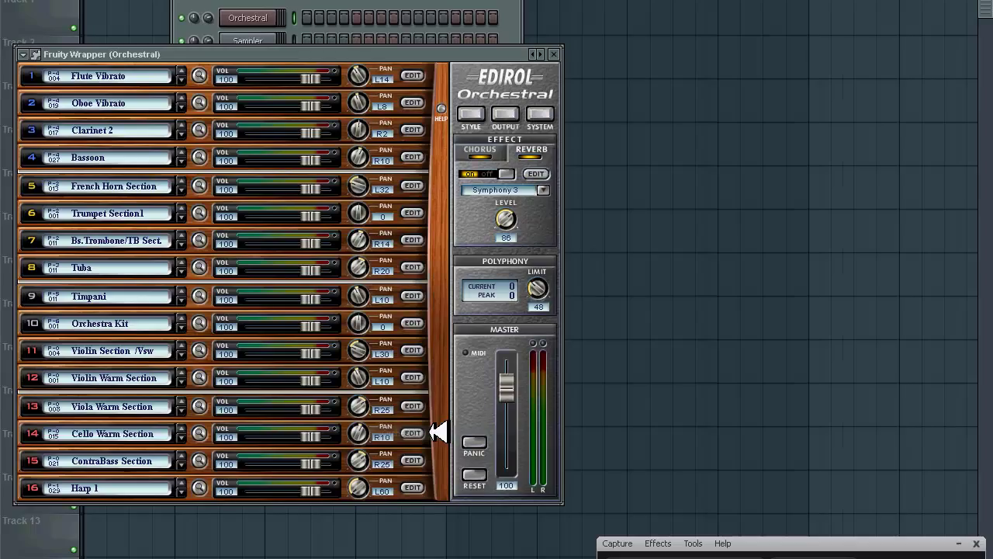
Change the Orchestral plugin's part 1 patch to Trumpet Section1 and reposition its window.
drag(333, 50, 527, 40)
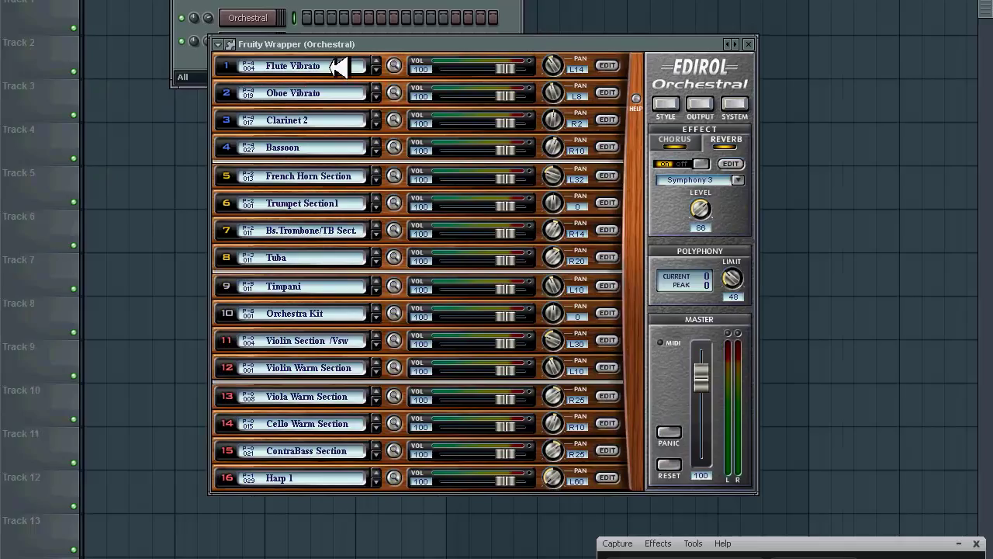
click(332, 67)
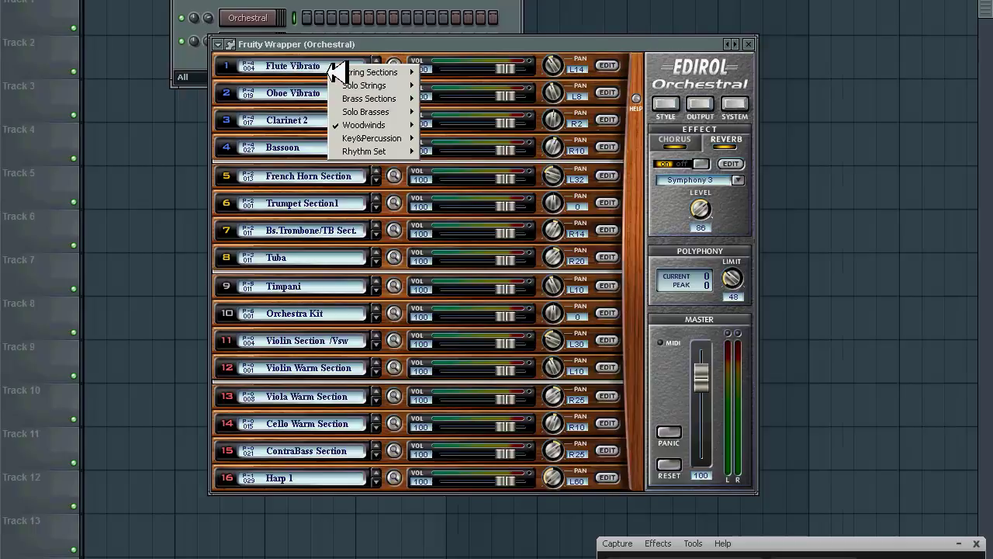
mouse_move(361, 98)
mouse_move(484, 98)
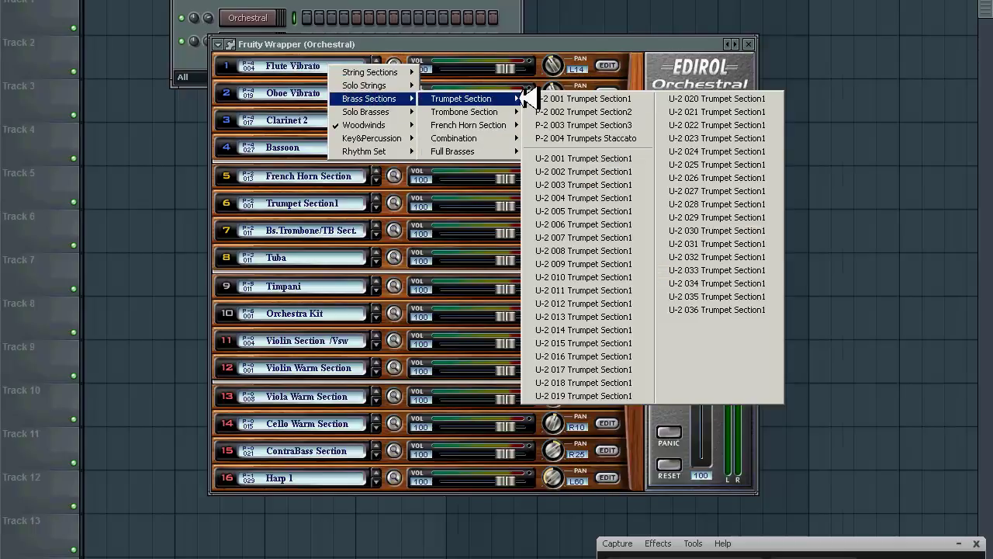
click(576, 99)
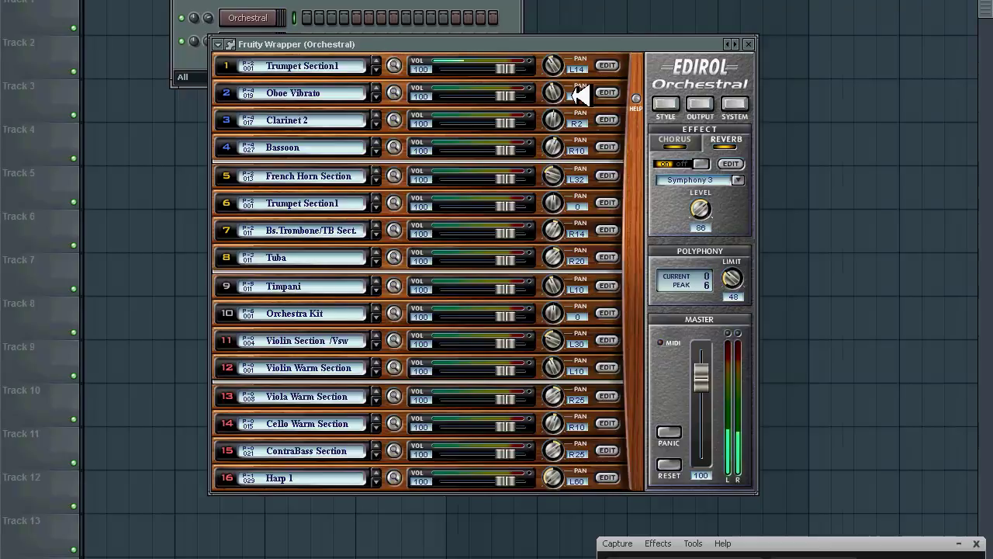
drag(566, 44, 718, 93)
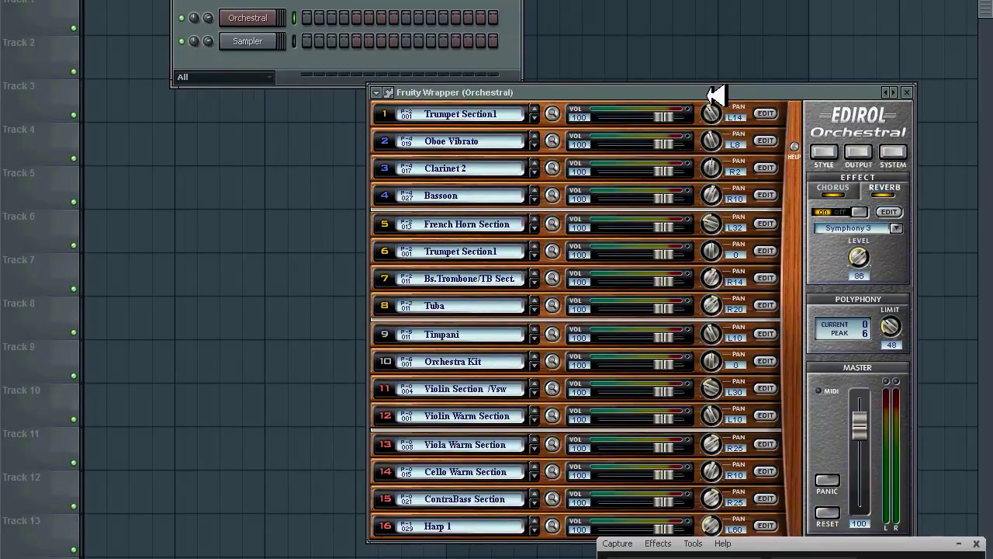
drag(715, 95, 589, 108)
In Audio settings, try Primary Sound Driver and ASIO4ALL v2, then select the SoundMAX speakers output.
key(alt+o)
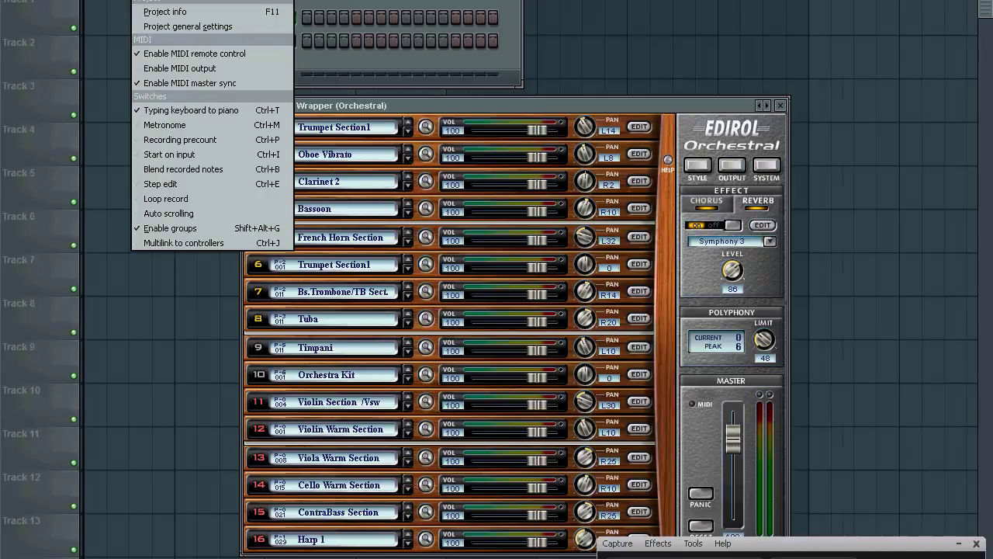
key(a)
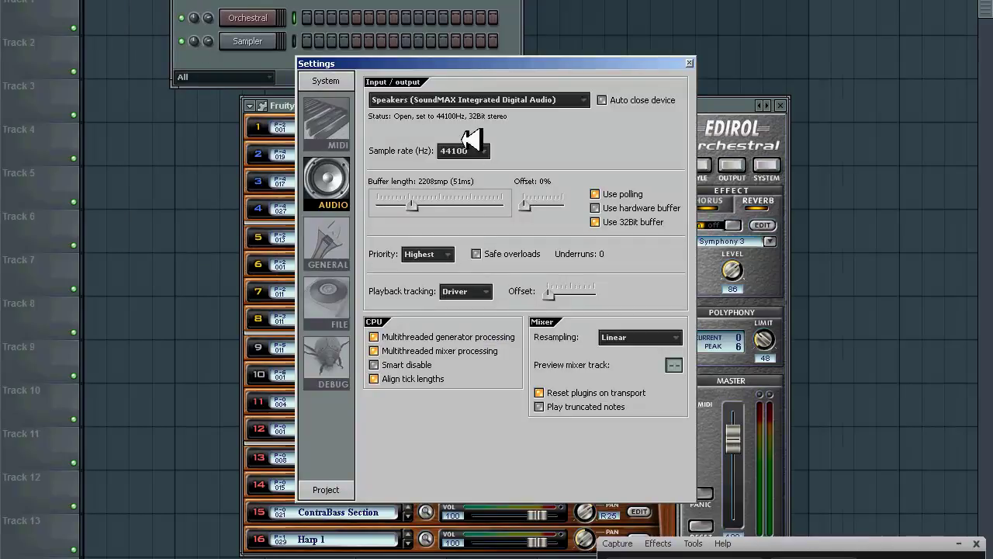
click(437, 100)
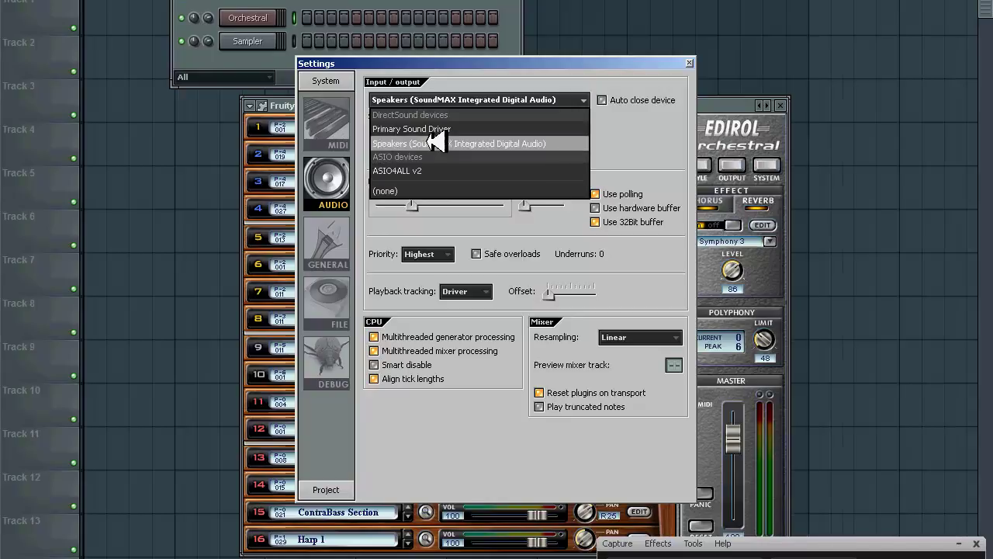
click(441, 129)
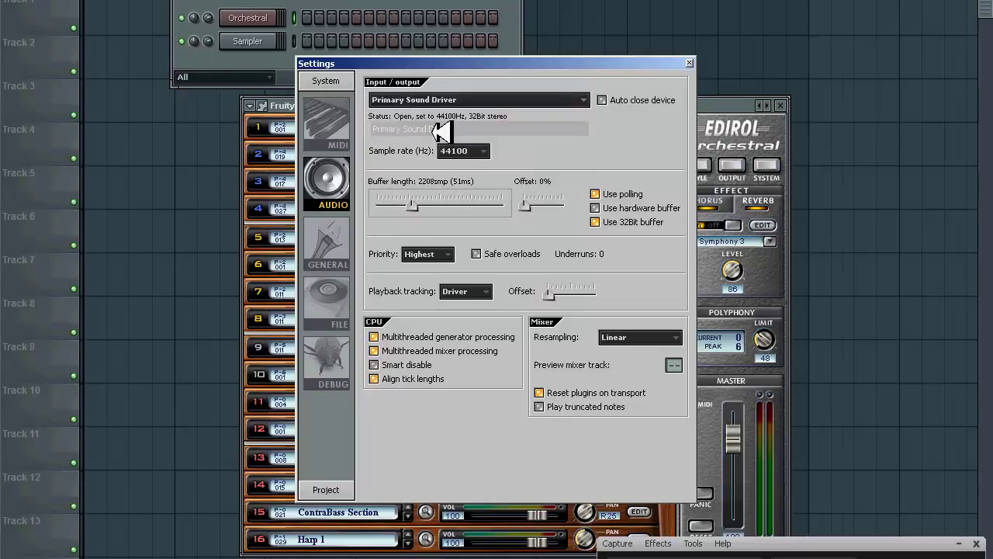
click(443, 98)
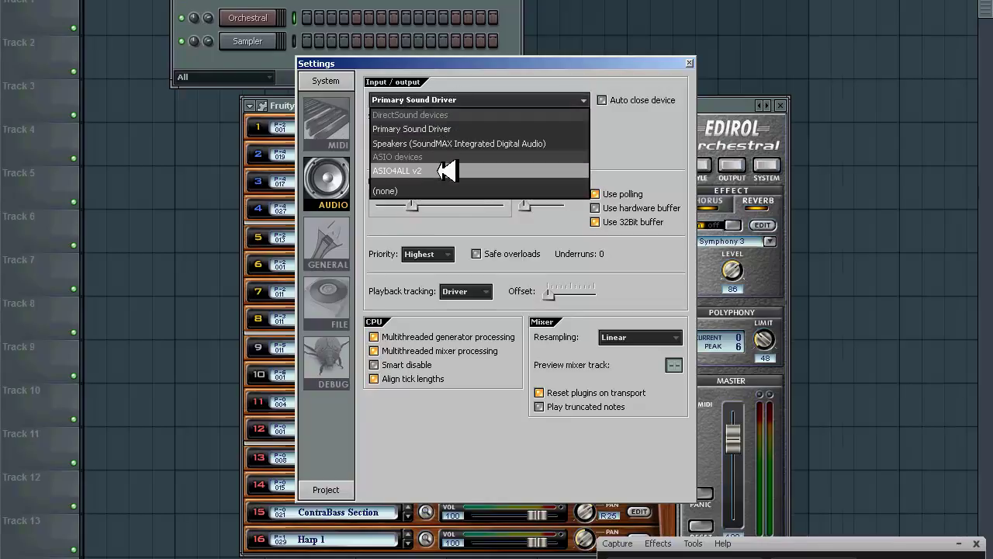
click(445, 170)
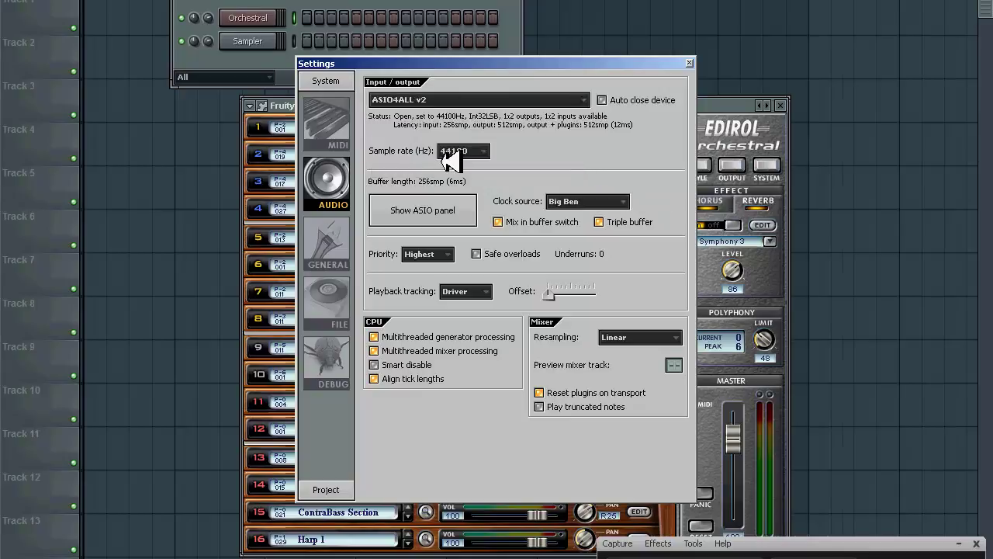
click(482, 100)
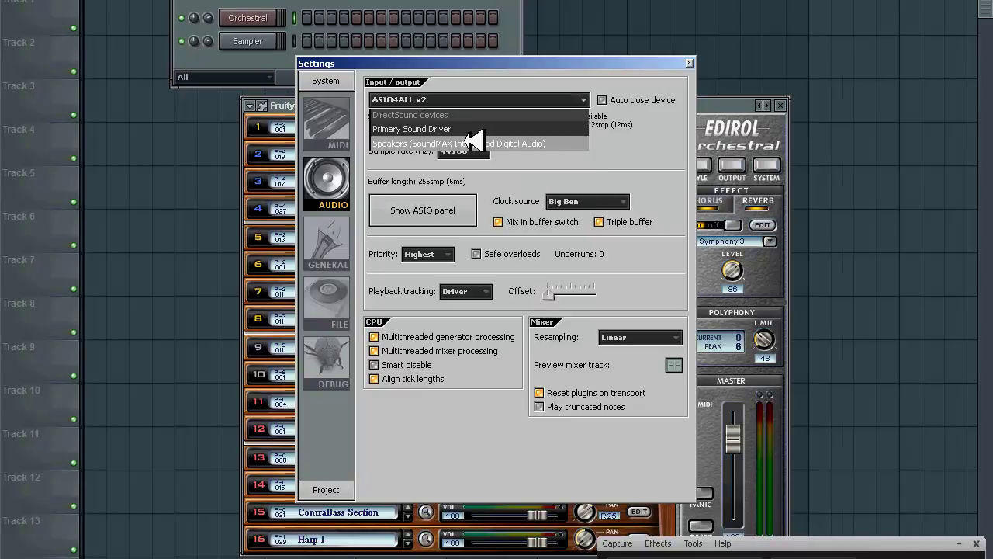
click(470, 138)
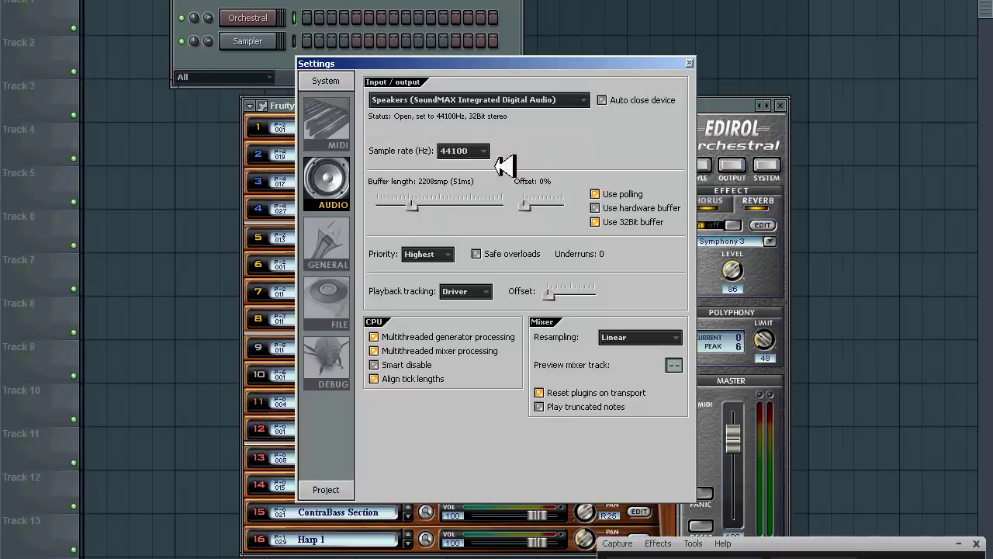
Sweep the Buffer length slider to about 186 ms, down to 3 ms, then settle at 2144 samples (49 ms).
drag(410, 206, 443, 211)
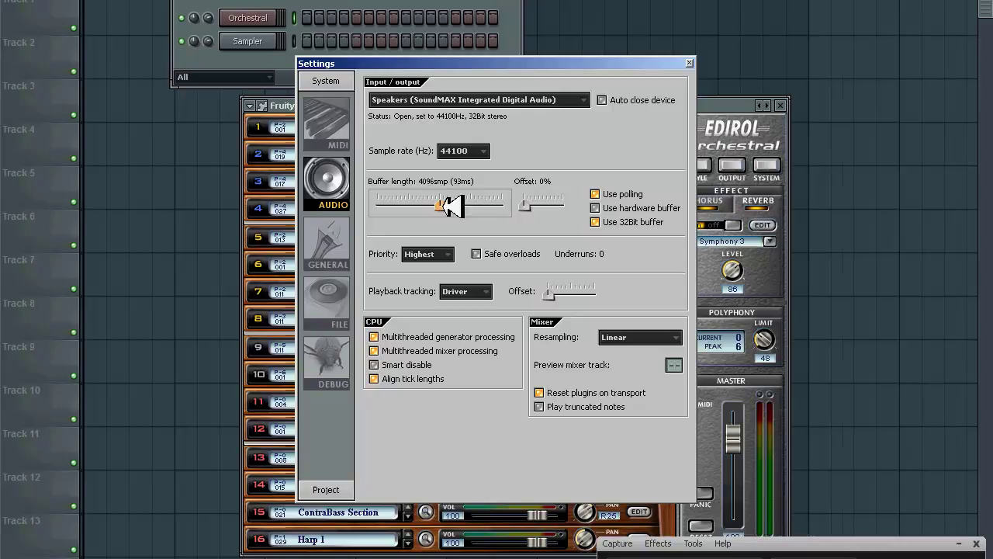
drag(454, 208, 514, 215)
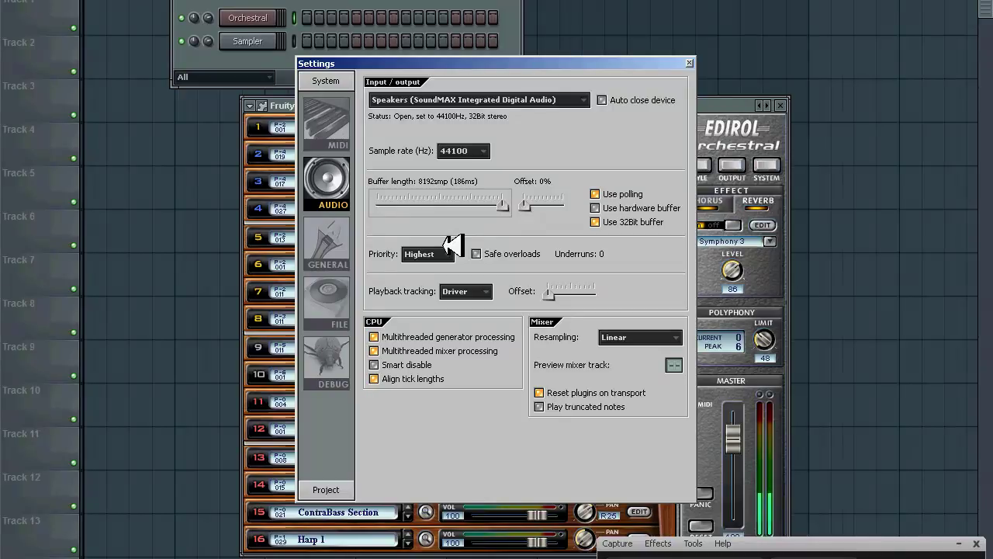
drag(503, 205, 67, 226)
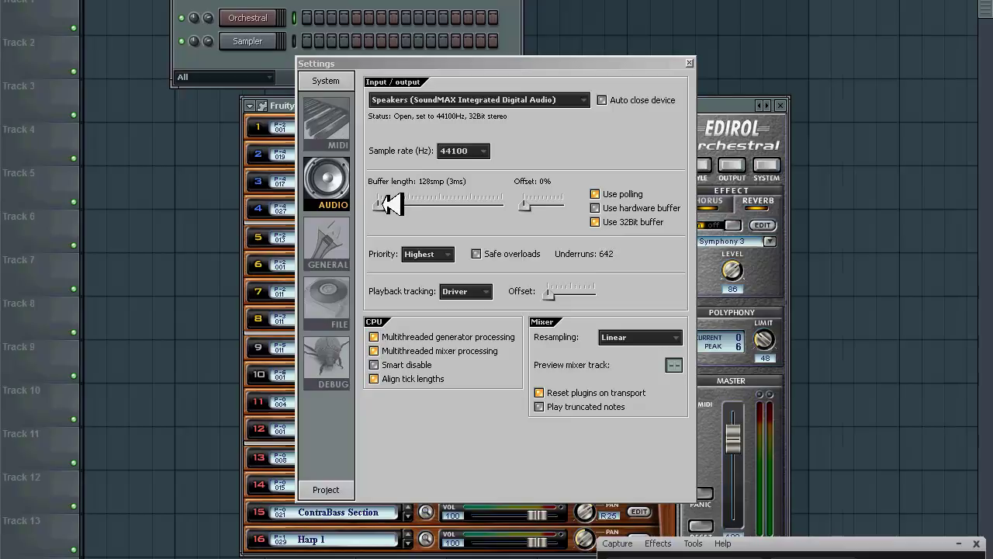
click(387, 204)
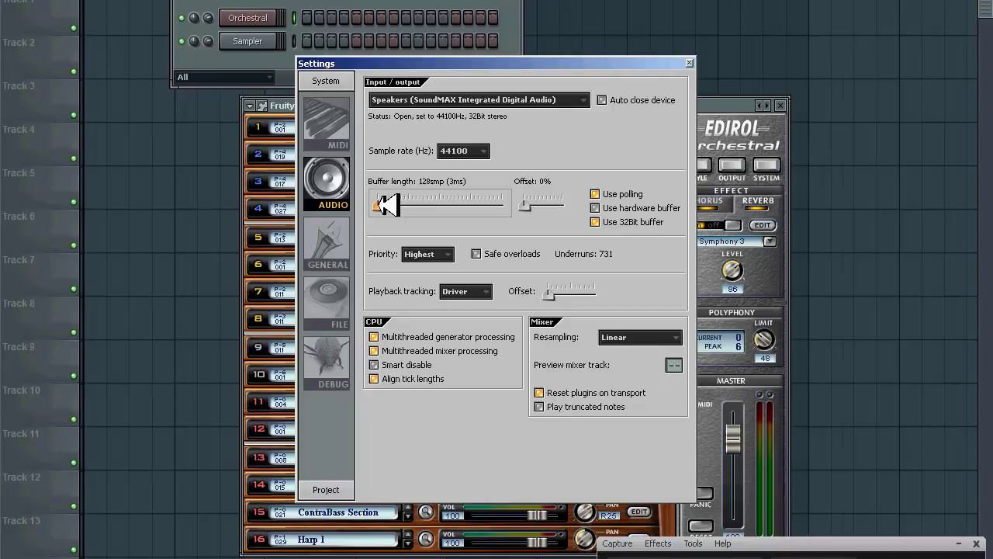
drag(387, 204, 419, 212)
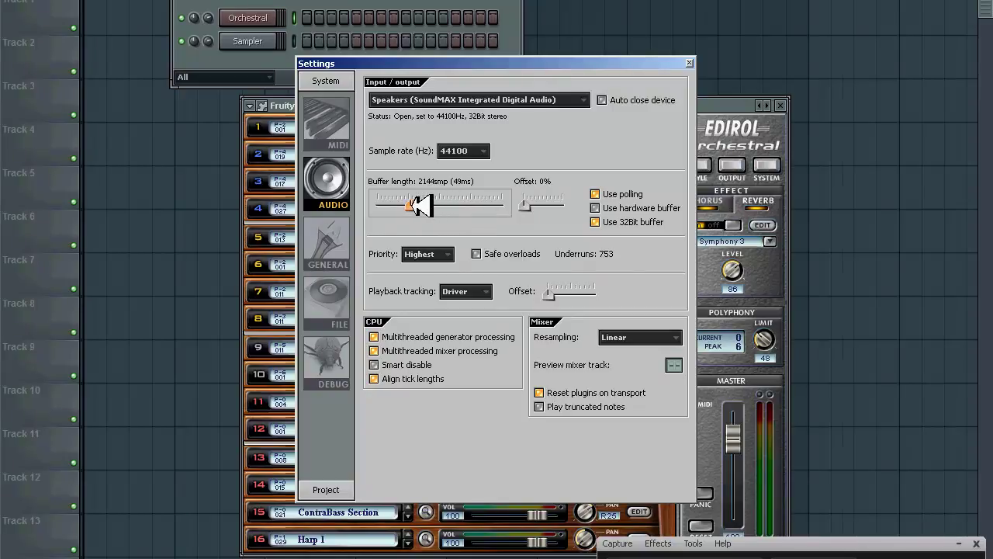
drag(422, 205, 418, 205)
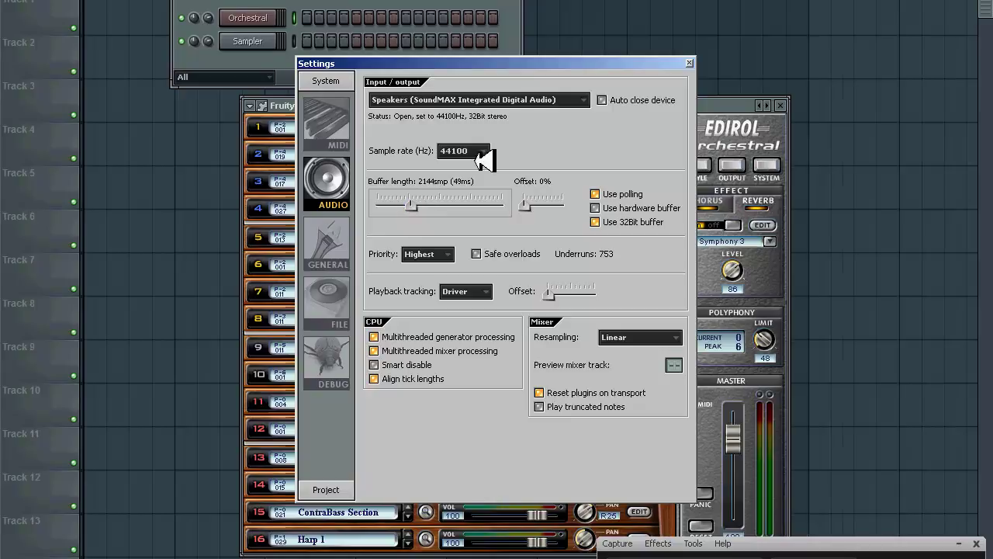
Close the audio settings, reopen the Orchestral plugin, and load Violin Vibrato into slot 1.
click(689, 61)
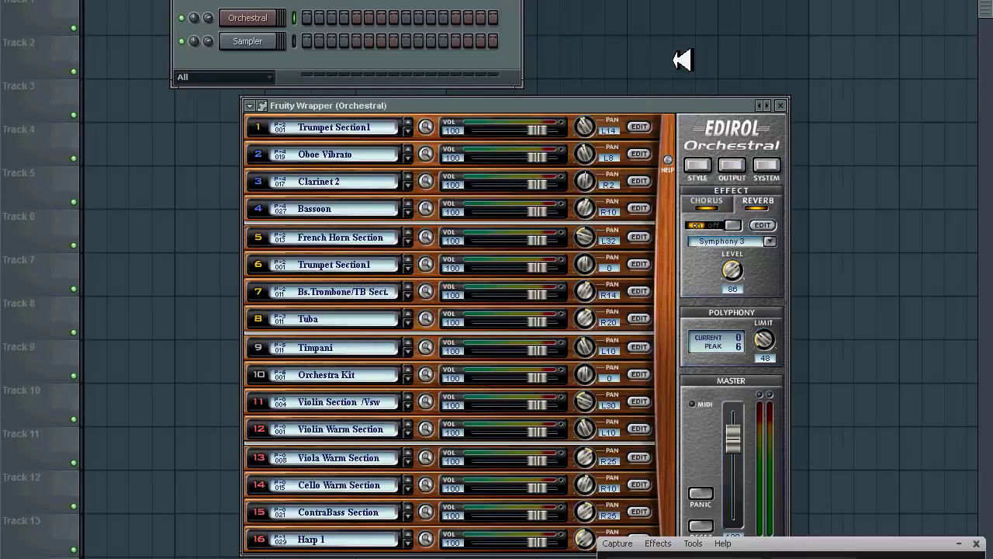
click(780, 104)
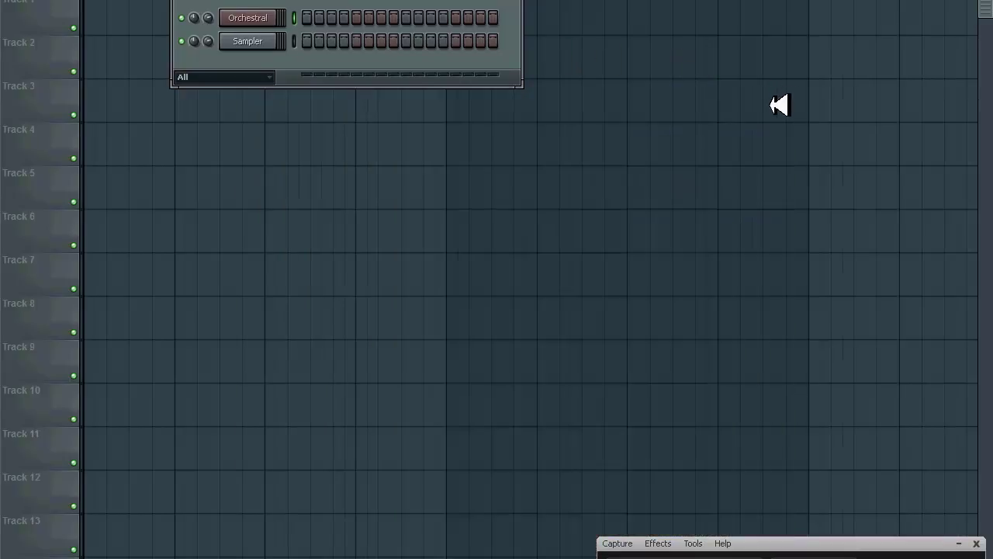
click(250, 18)
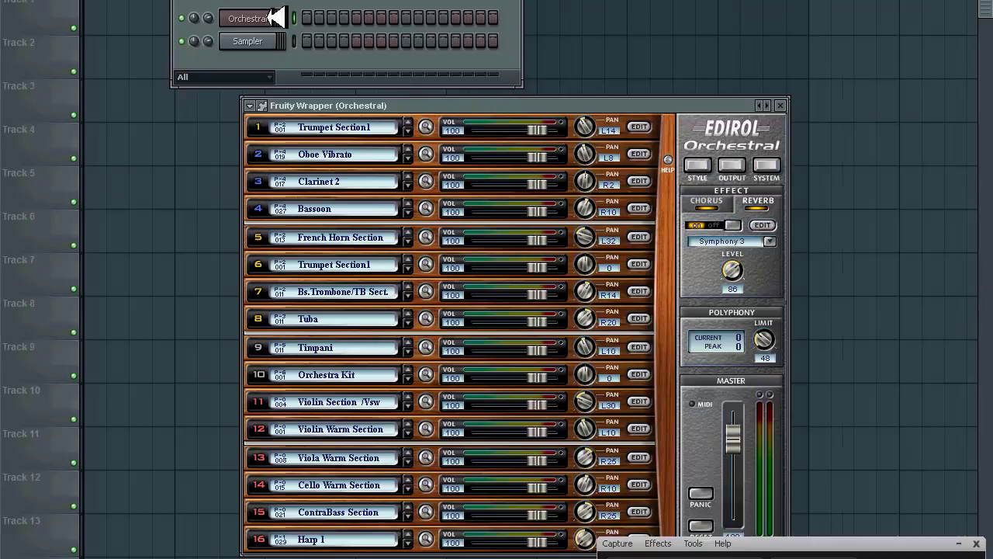
click(318, 127)
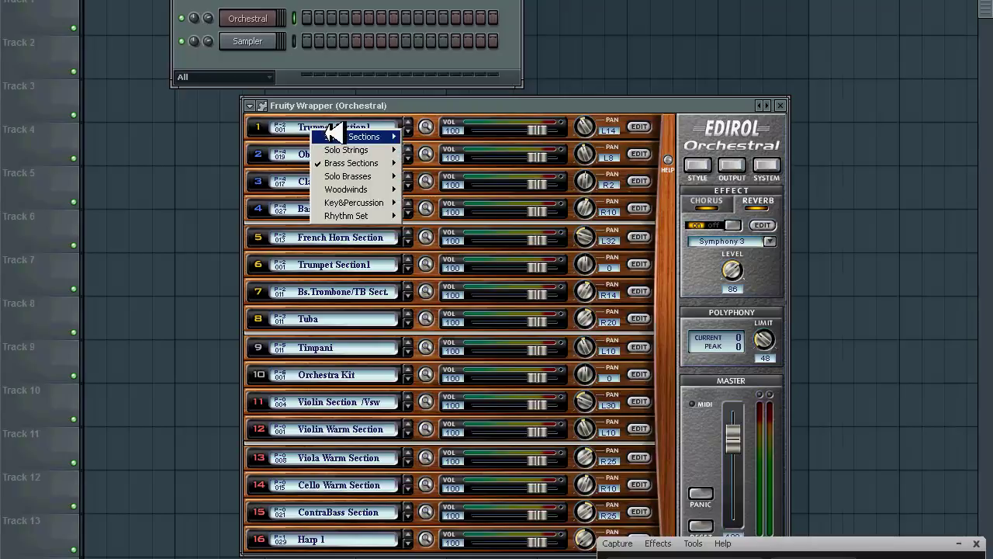
mouse_move(365, 135)
mouse_move(428, 136)
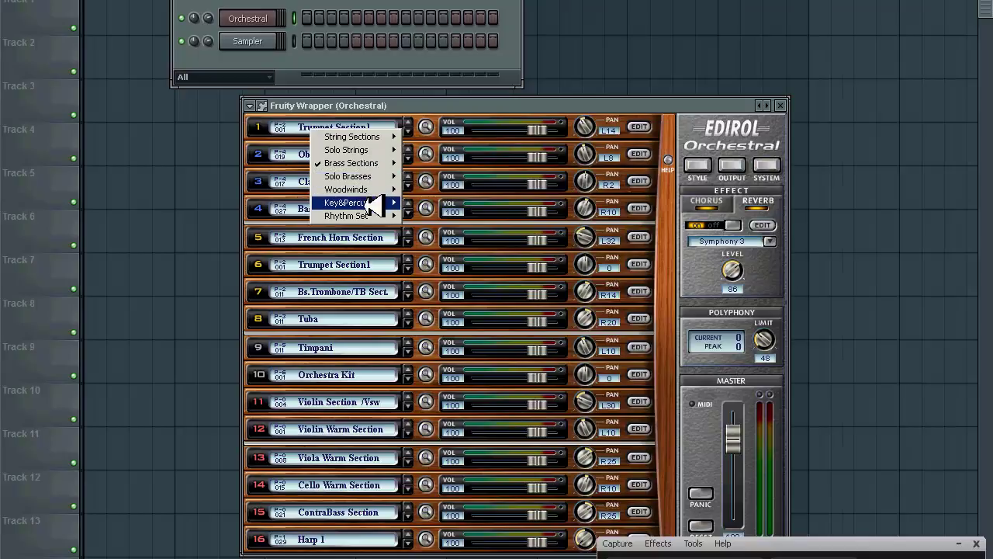
mouse_move(364, 164)
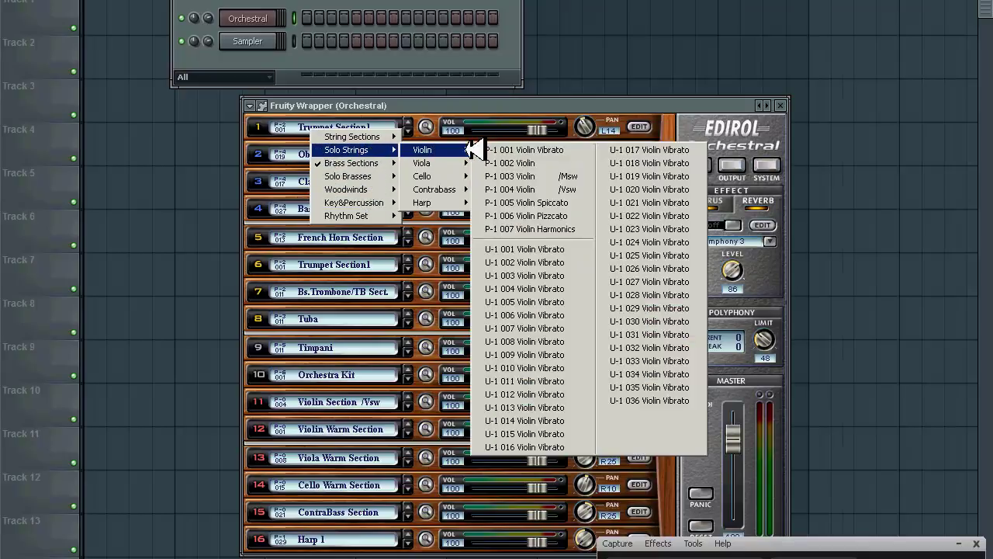
click(493, 150)
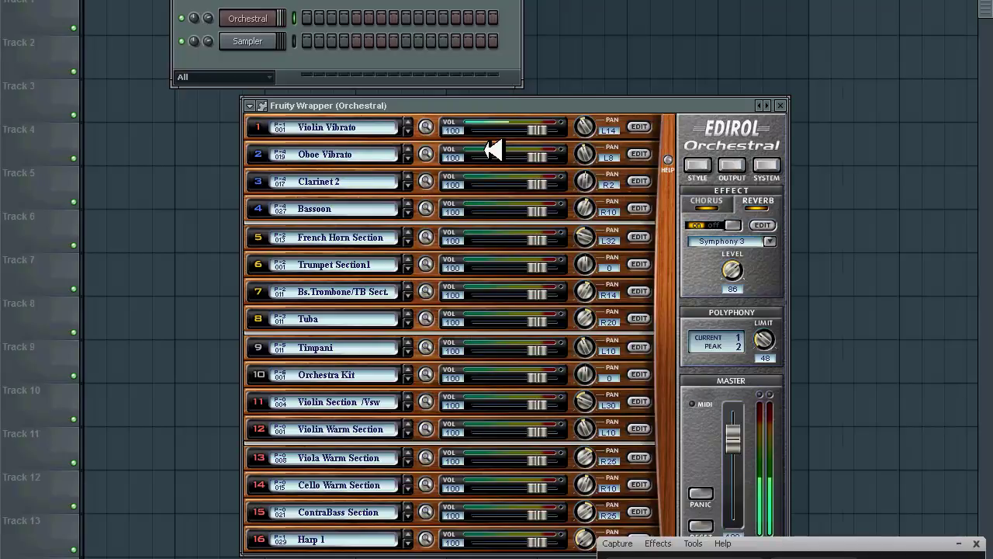
Restore Trumpet Section1 as slot 1's patch, leaving the patch list closed.
click(382, 131)
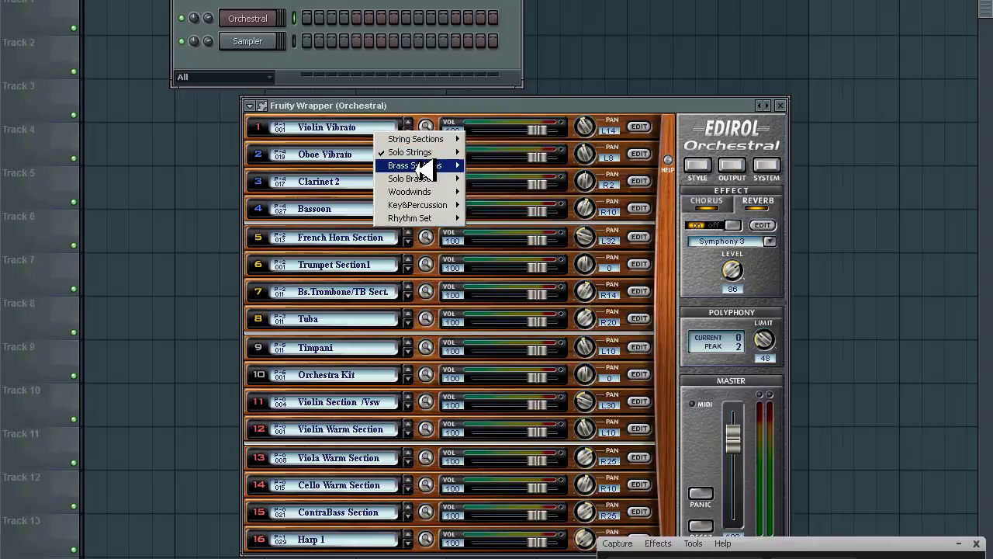
mouse_move(421, 166)
mouse_move(501, 166)
click(598, 164)
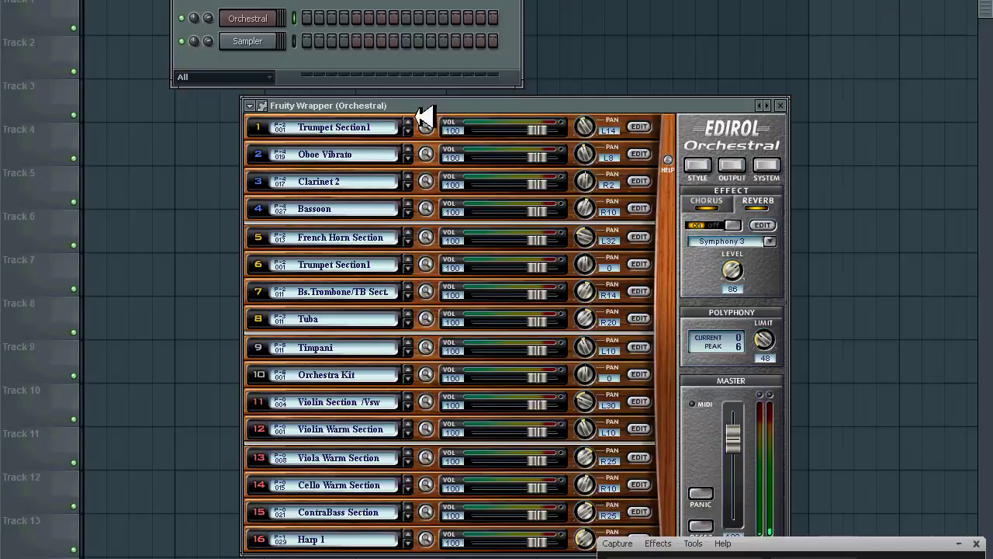
click(365, 128)
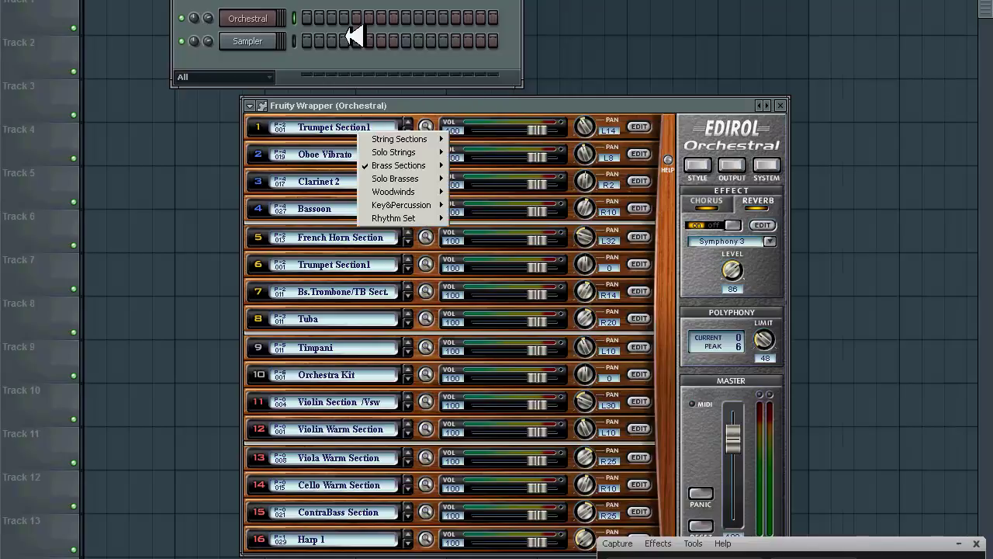
click(361, 6)
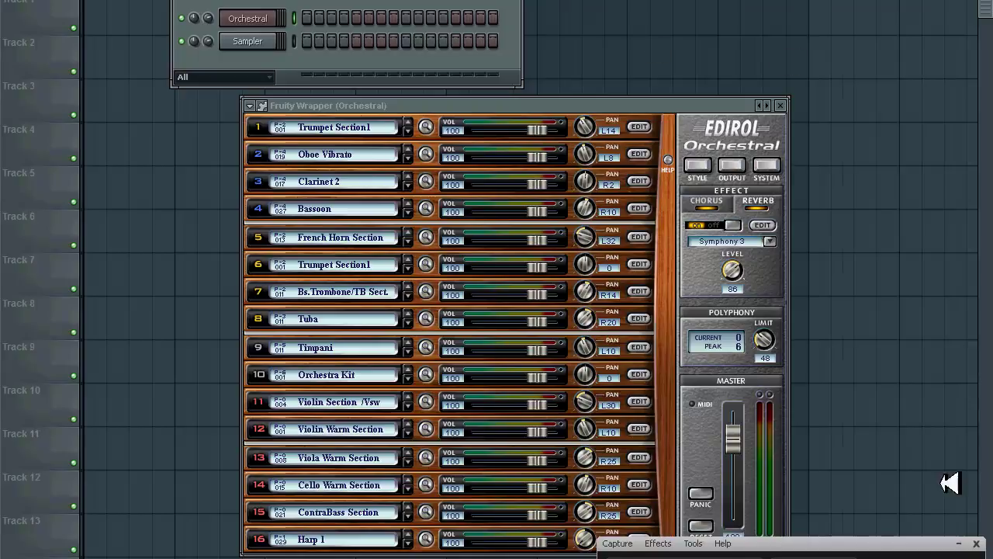
Close both the Edirol Orchestral plugin window and the Orchestral channel settings window.
click(780, 105)
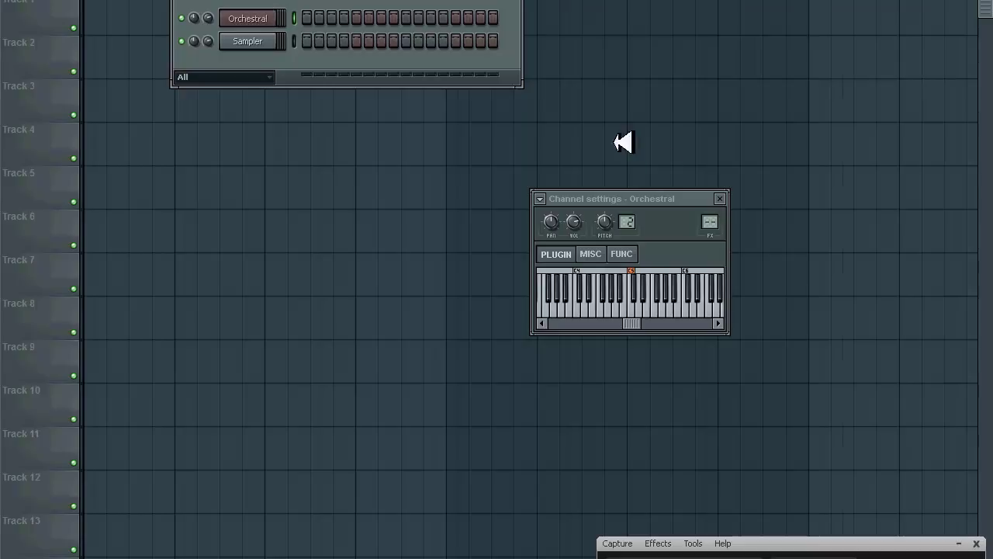
click(719, 199)
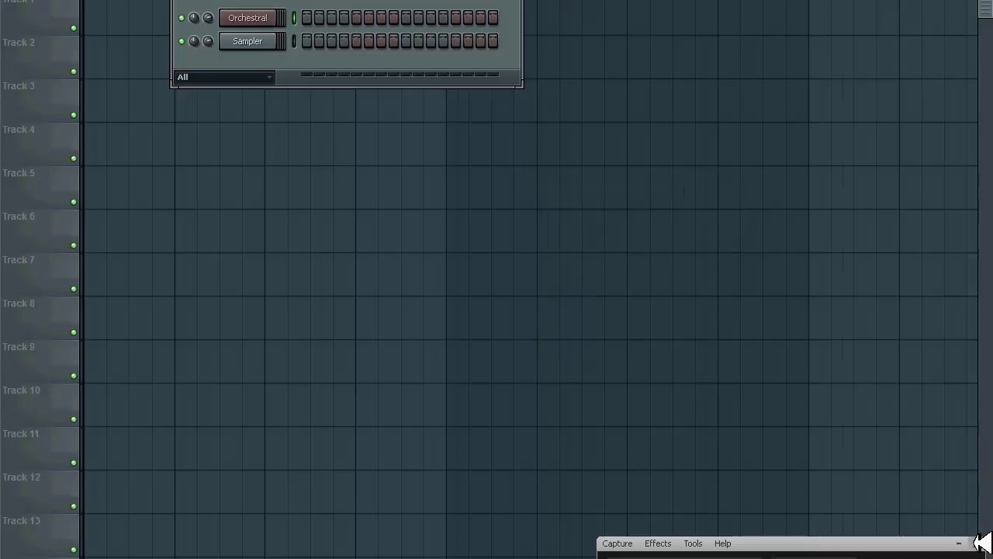